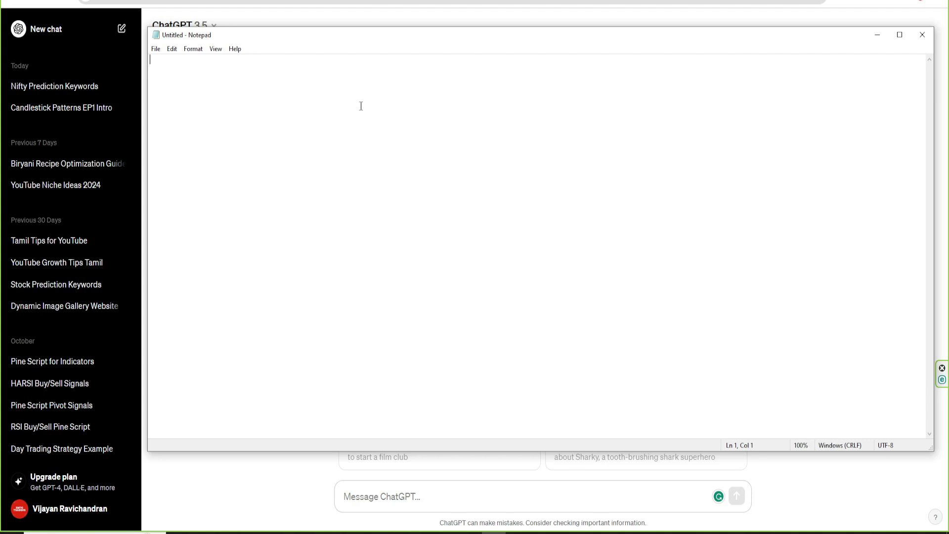
# Write the quoted title "How to create a Youtube Channel" in Notepad and switch back to ChatGPT.
pyautogui.write('How to create a Youtub')
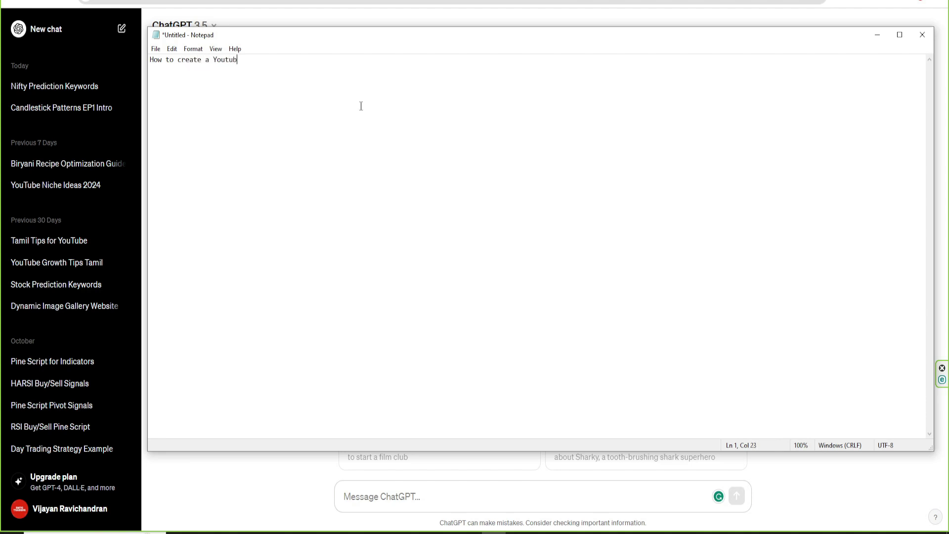
pyautogui.write('e Channel"')
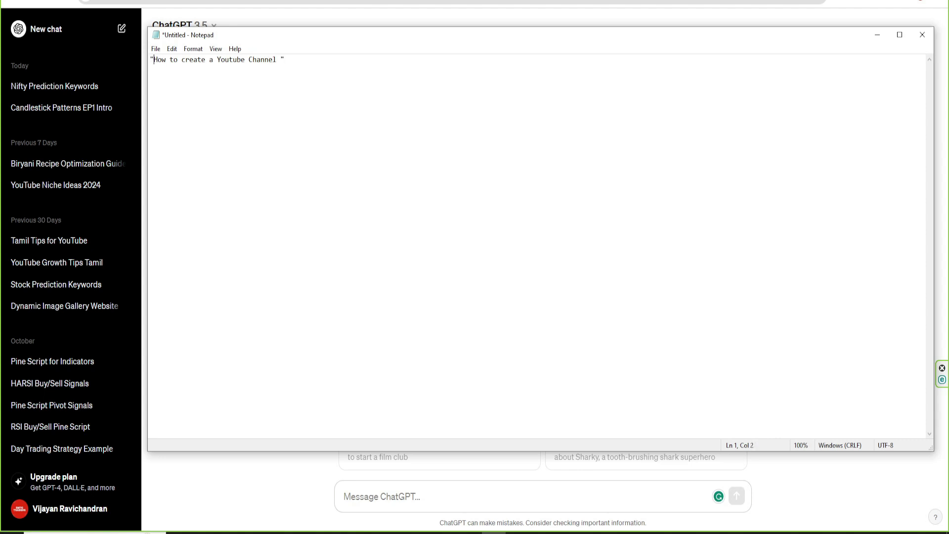
pyautogui.click(291, 65)
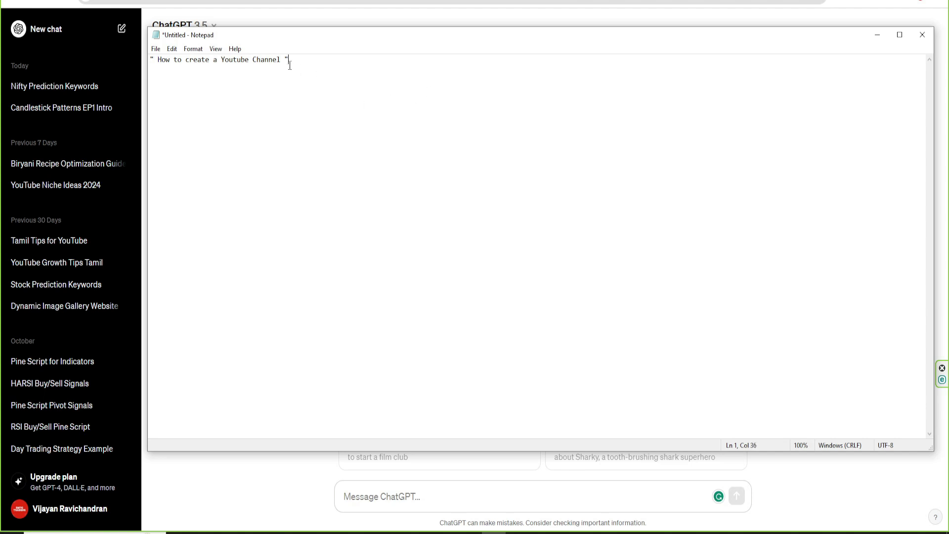
pyautogui.hotkey('alt', 'Tab')
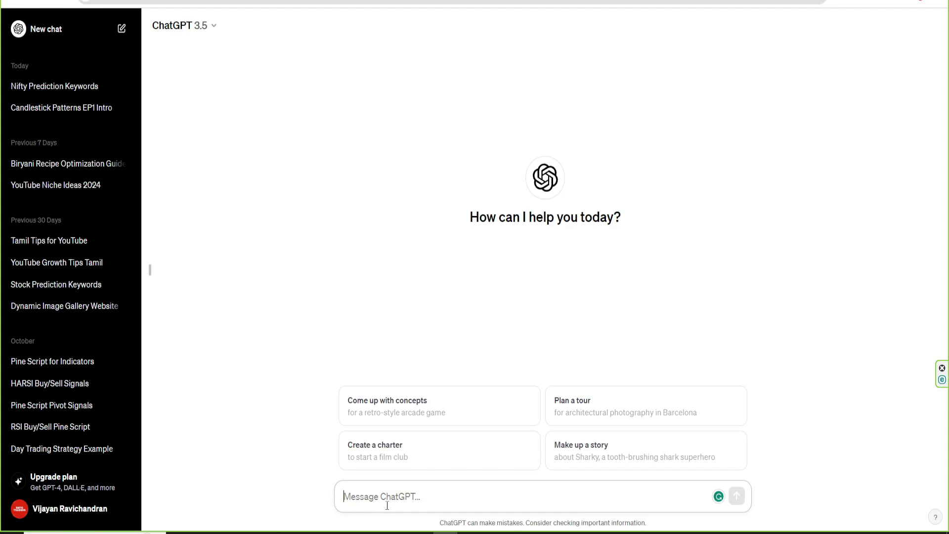
# Send 'Please provide Youtube Video Description for the Title' followed by the pasted title.
pyautogui.write('Pleas')
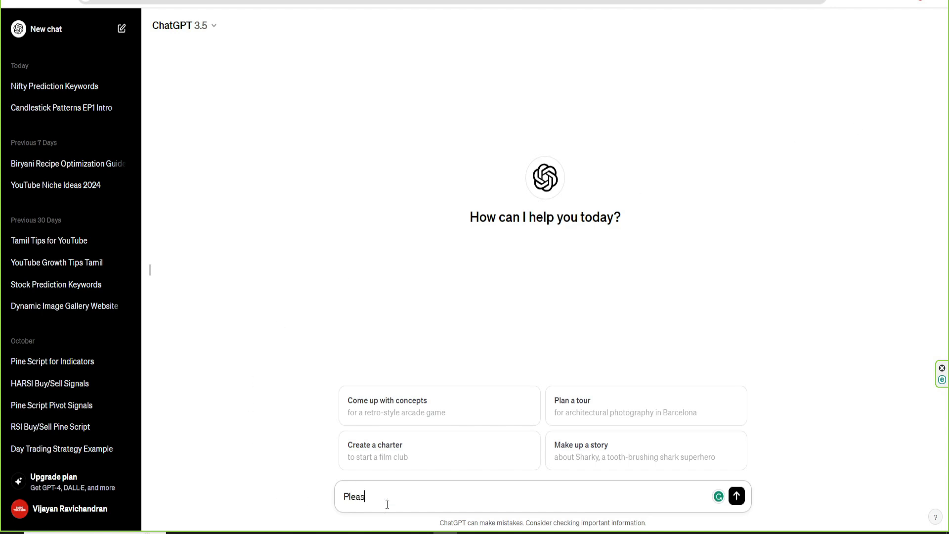
pyautogui.write('e provide Youtube Video Description for the Tit')
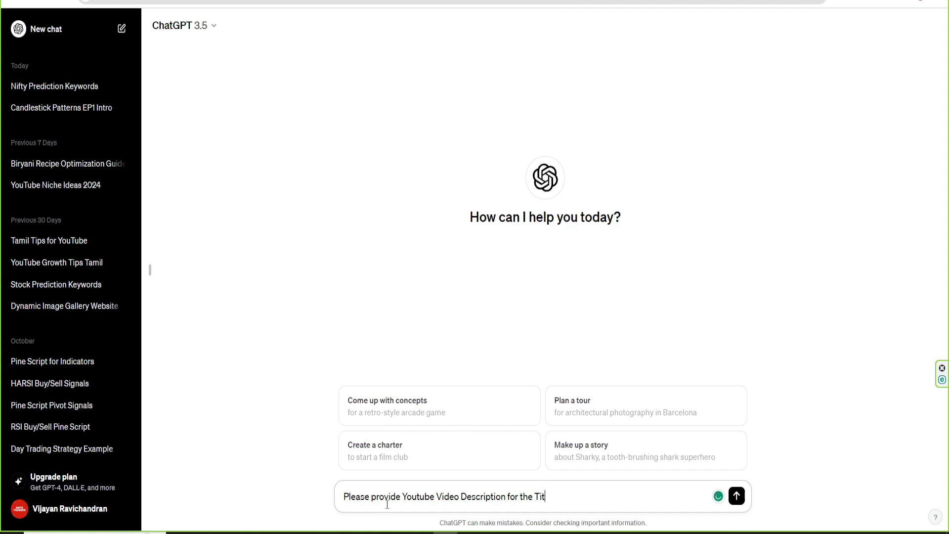
pyautogui.write('le "')
pyautogui.write('How to create a Youtube Channel')
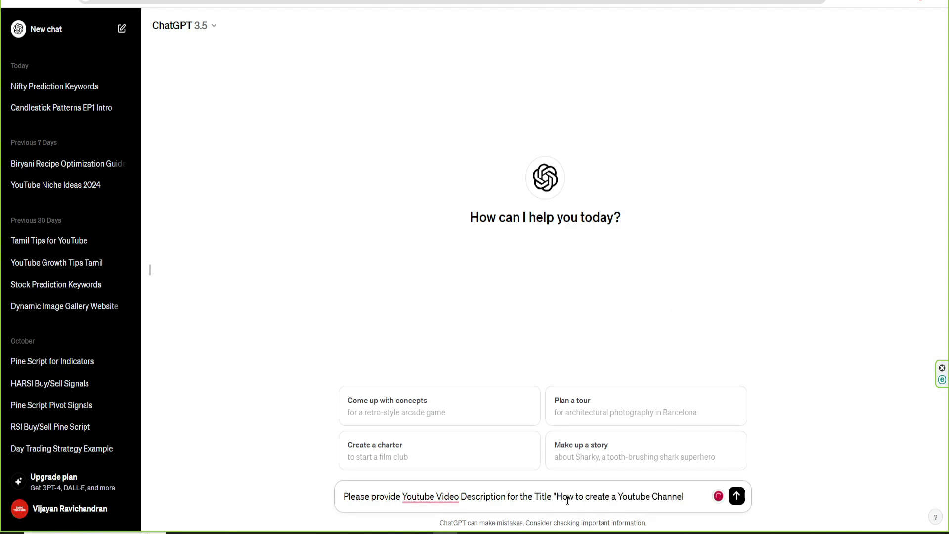
pyautogui.press('Return')
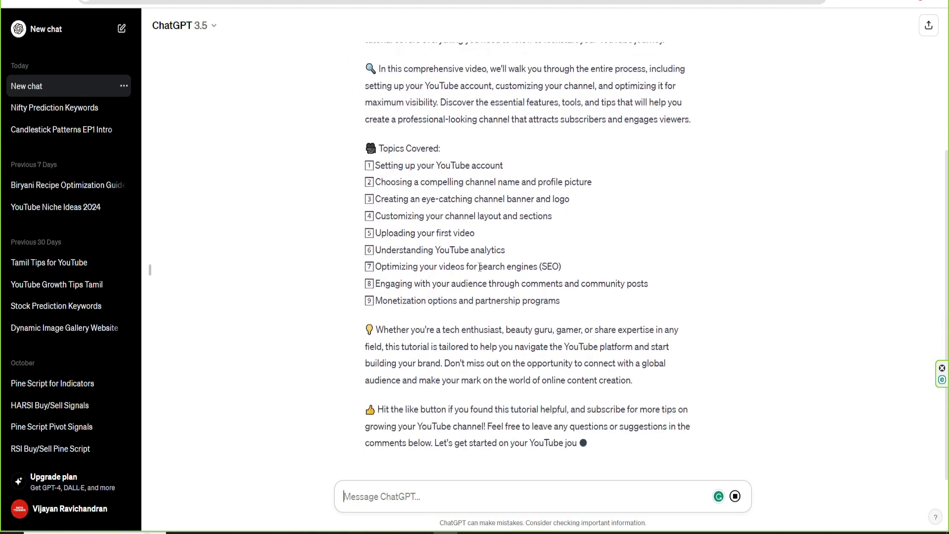
# Highlight the description's opening line, step-by-step guide phrase and aspiring vloggers phrase.
pyautogui.scroll(5, 486, 252)
pyautogui.moveTo(381, 188); pyautogui.dragTo(661, 194)
pyautogui.moveTo(366, 208); pyautogui.dragTo(559, 203)
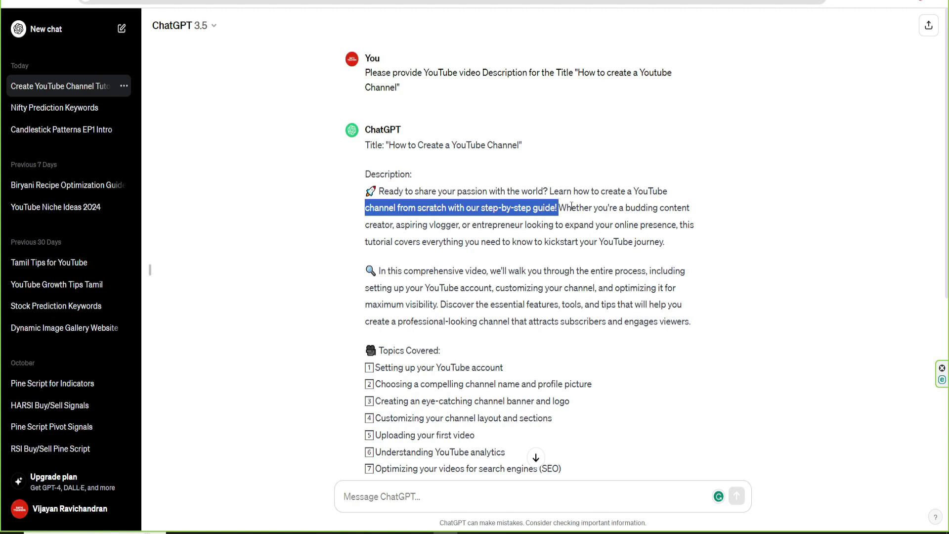
pyautogui.moveTo(400, 225); pyautogui.dragTo(539, 229)
pyautogui.click(623, 228)
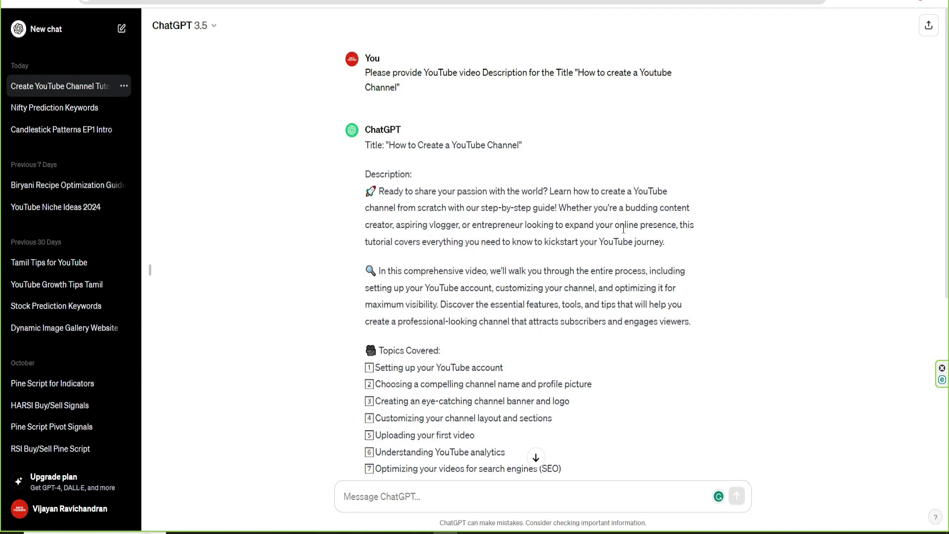
pyautogui.scroll(-2, 624, 229)
# Select the description paragraphs one after another down to the end of the reply.
pyautogui.moveTo(528, 131); pyautogui.dragTo(649, 132)
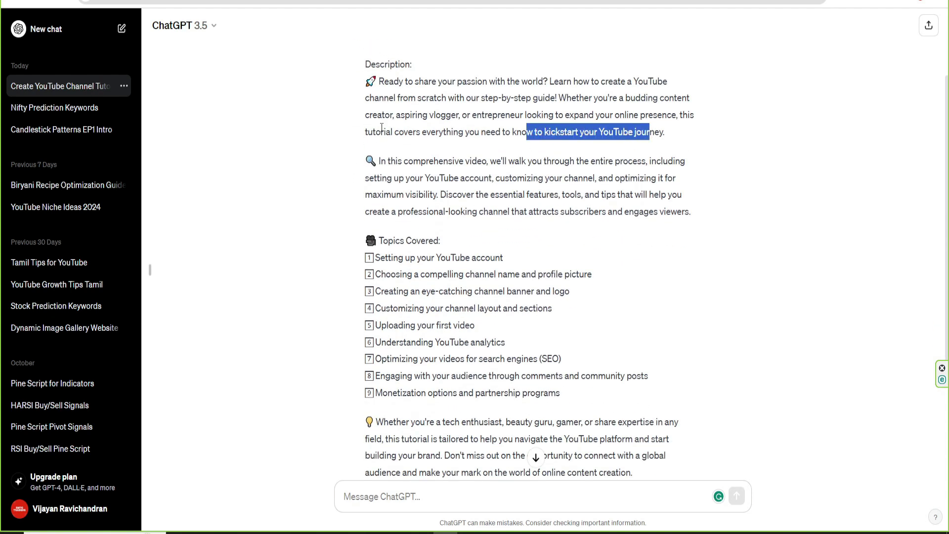
pyautogui.moveTo(383, 81); pyautogui.dragTo(698, 213)
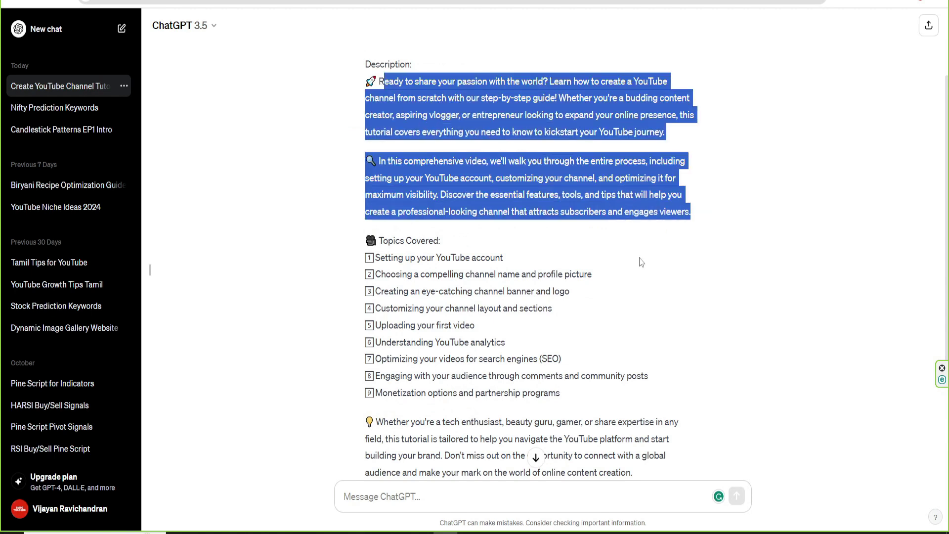
pyautogui.scroll(-2, 639, 262)
pyautogui.moveTo(381, 147); pyautogui.dragTo(569, 285)
pyautogui.scroll(-2, 567, 282)
pyautogui.moveTo(386, 231); pyautogui.dragTo(620, 349)
pyautogui.scroll(6, 586, 337)
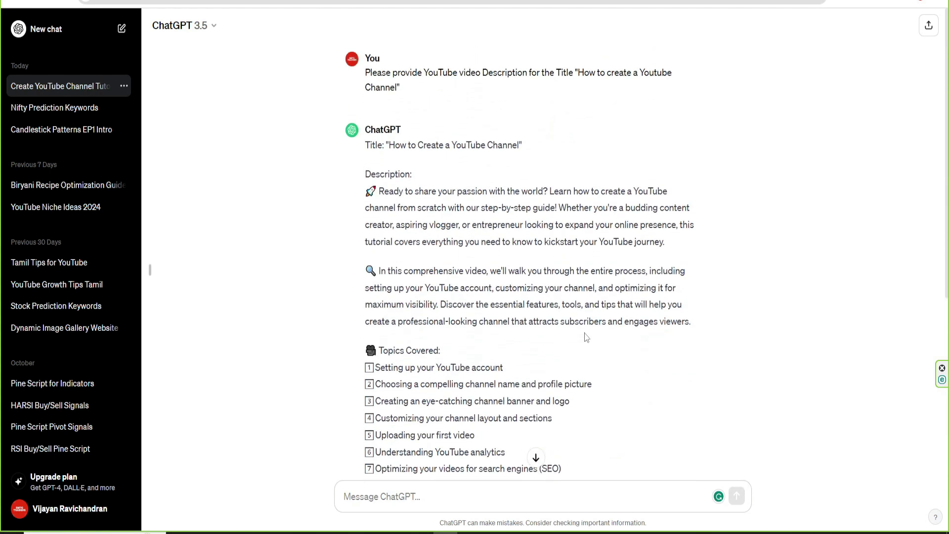
# Copy the original prompt text and paste it into the message box.
pyautogui.moveTo(366, 74); pyautogui.dragTo(401, 89)
pyautogui.hotkey('ctrl', 'c')
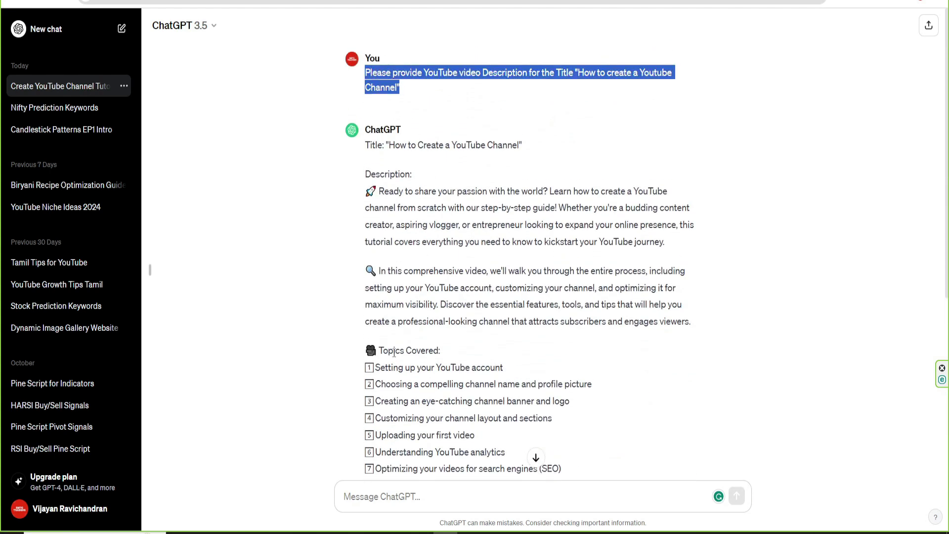
pyautogui.click(446, 496)
pyautogui.hotkey('ctrl', 'v')
# Extend the pasted prompt with 'Keyword & Tags for the Title of' and send it.
pyautogui.scroll(-5, 446, 496)
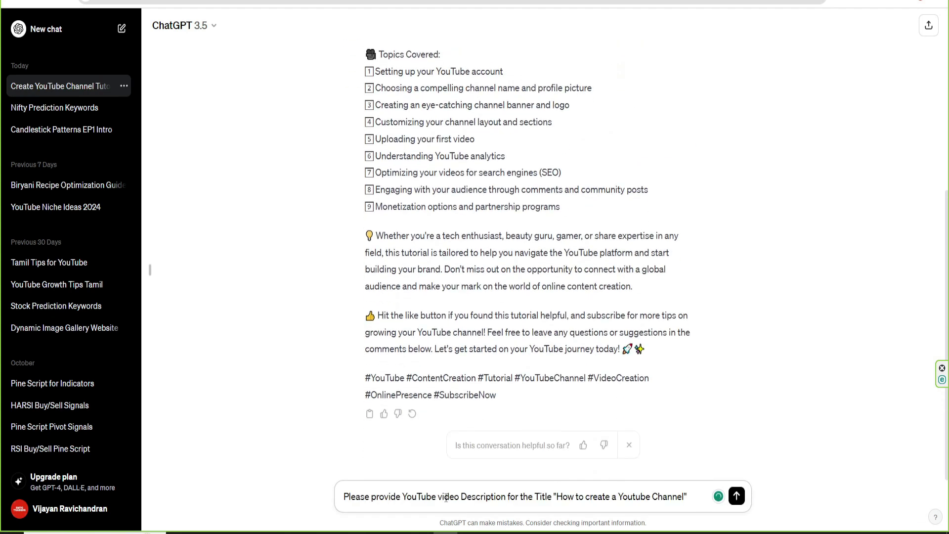
pyautogui.click(506, 496)
pyautogui.write('Ke')
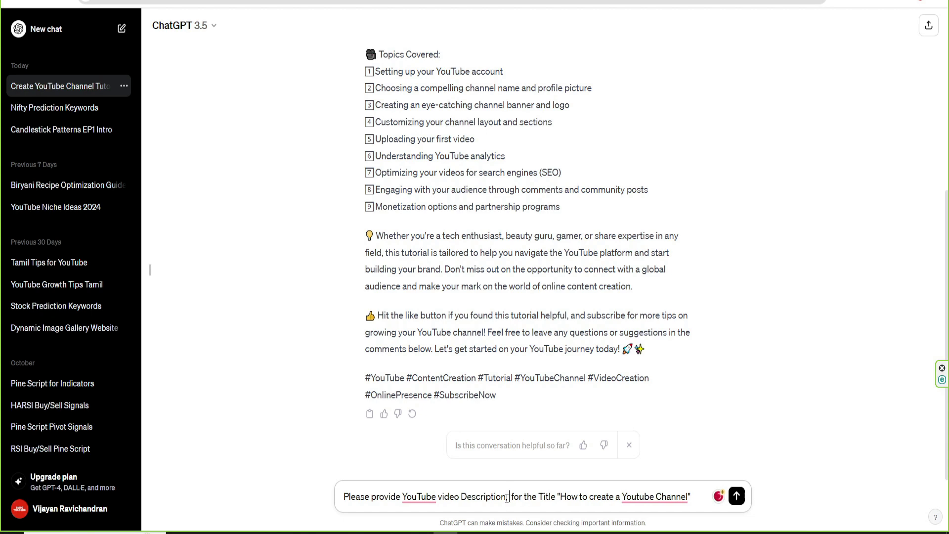
pyautogui.write('yword & Tags')
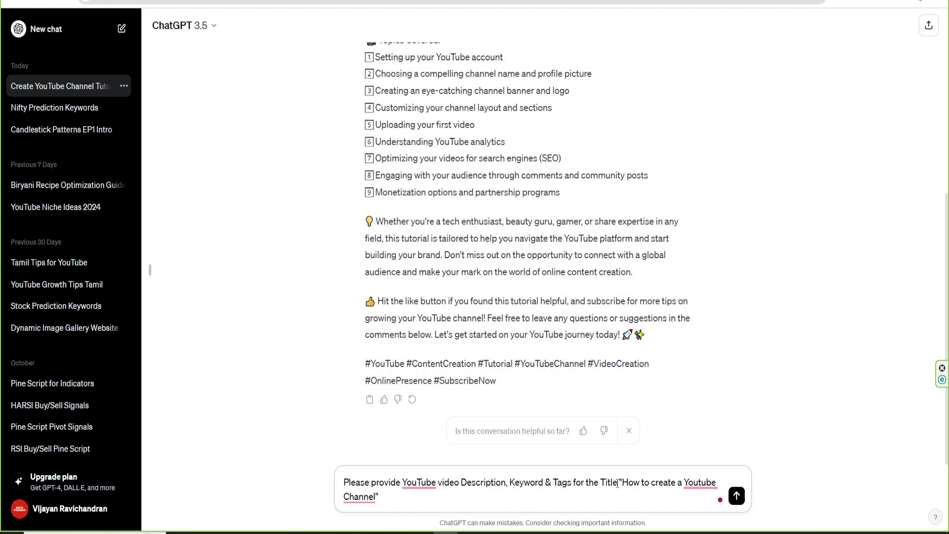
pyautogui.write(' for the Title of')
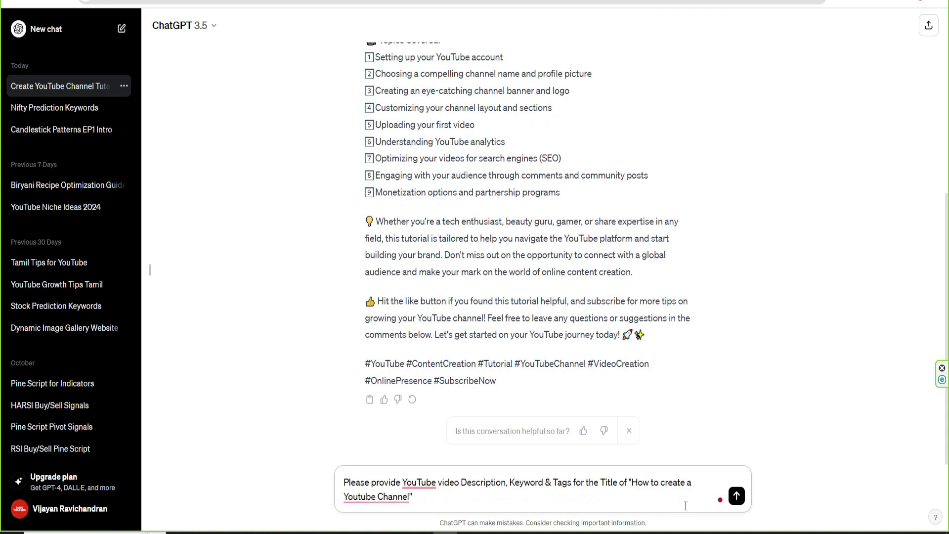
pyautogui.press('Return')
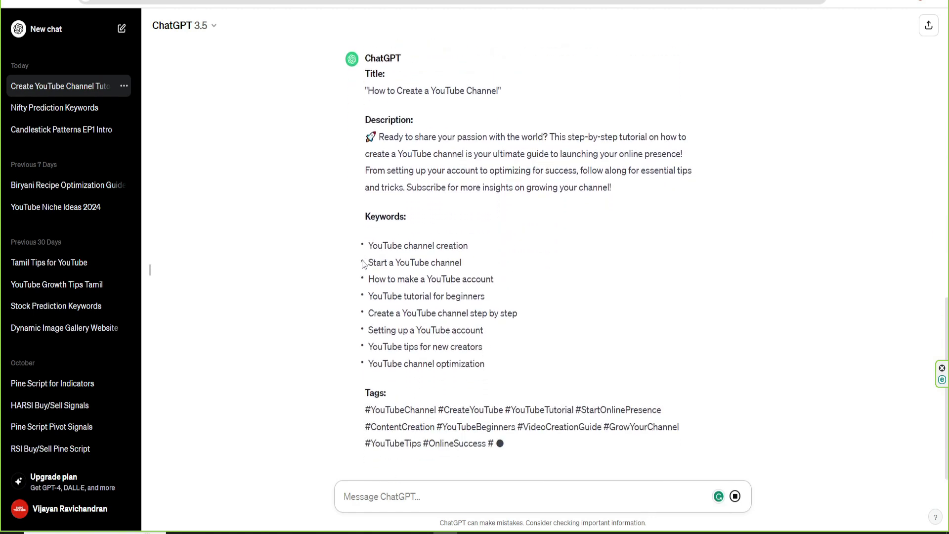
pyautogui.moveTo(369, 229); pyautogui.dragTo(508, 354)
pyautogui.moveTo(365, 374); pyautogui.dragTo(561, 434)
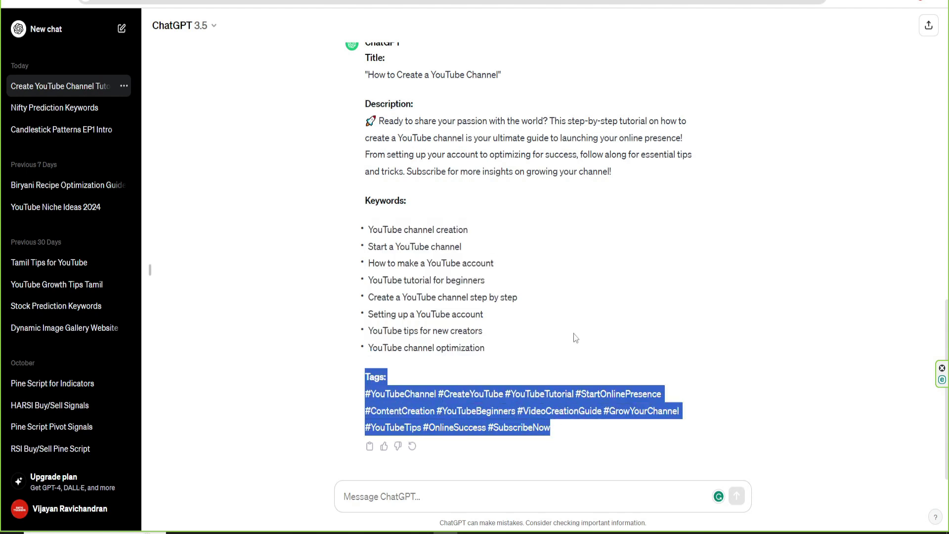
pyautogui.scroll(4, 575, 338)
pyautogui.scroll(-4, 544, 384)
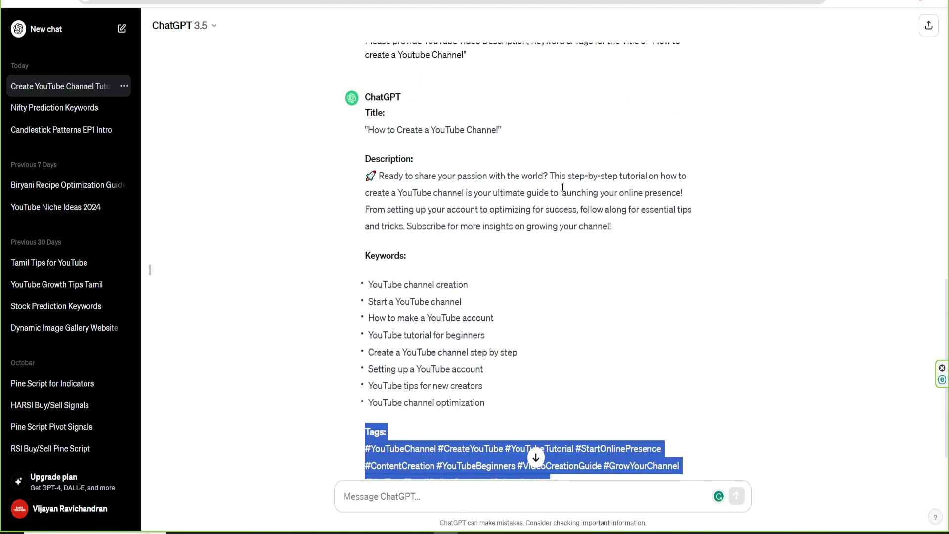
pyautogui.scroll(5, 563, 187)
pyautogui.scroll(10, 563, 187)
pyautogui.moveTo(377, 87); pyautogui.dragTo(561, 448)
pyautogui.scroll(-12, 573, 370)
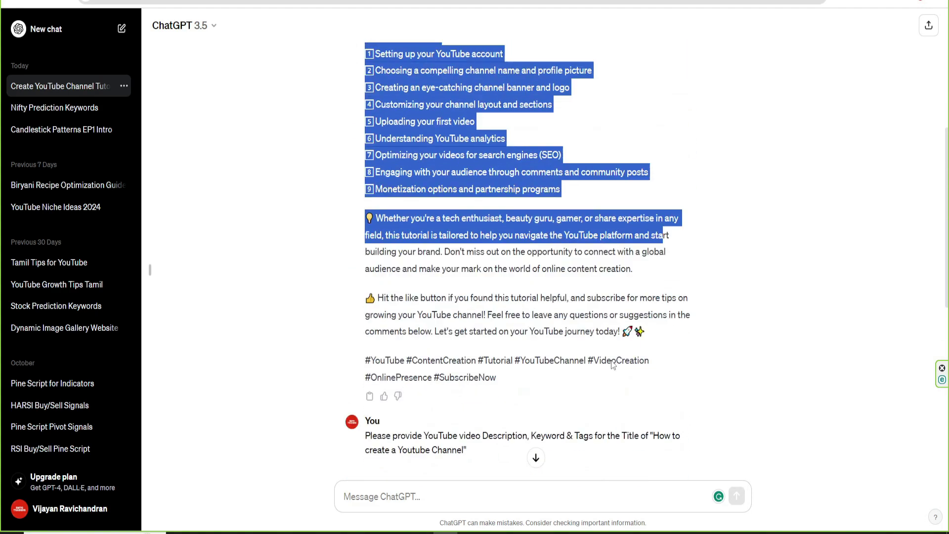
pyautogui.scroll(-1, 581, 348)
pyautogui.moveTo(364, 254); pyautogui.dragTo(483, 387)
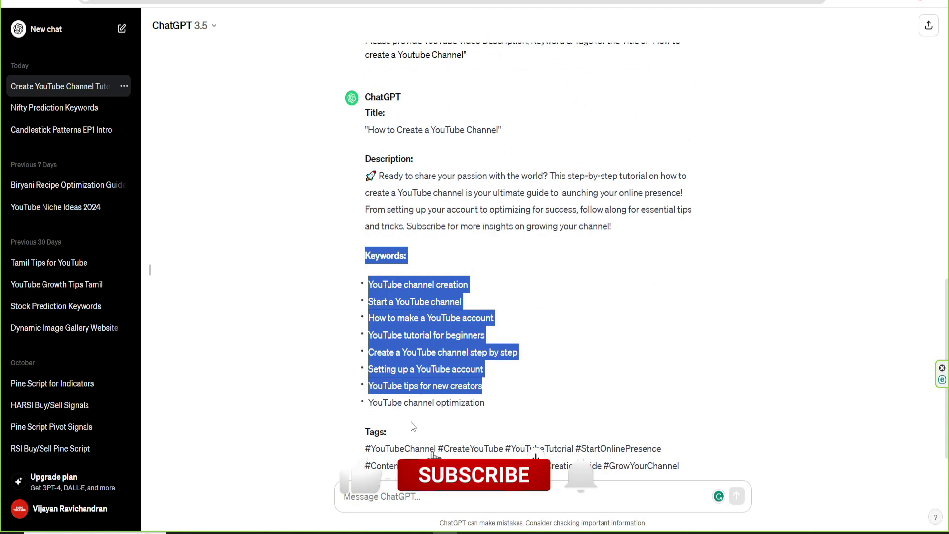
pyautogui.scroll(-1, 400, 401)
pyautogui.moveTo(381, 376); pyautogui.dragTo(579, 430)
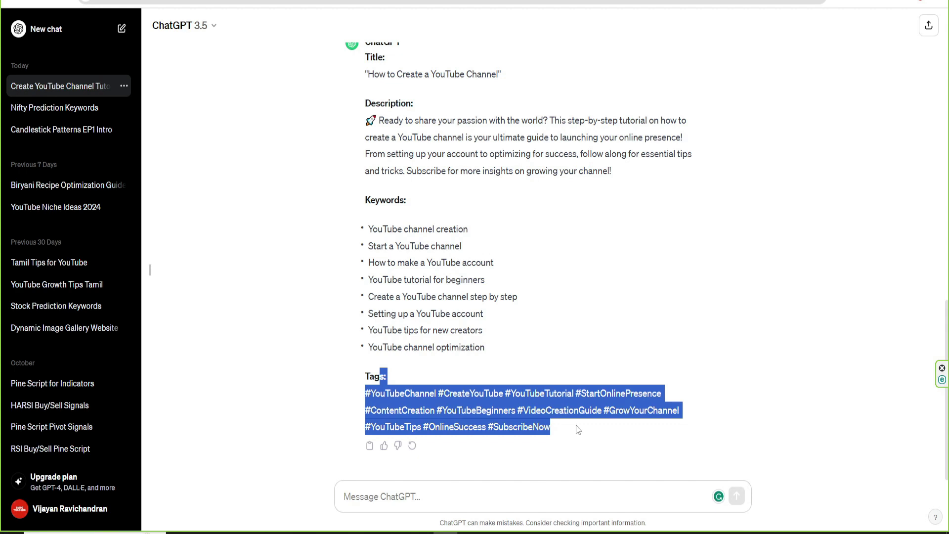
pyautogui.hotkey('alt', 'Tab')
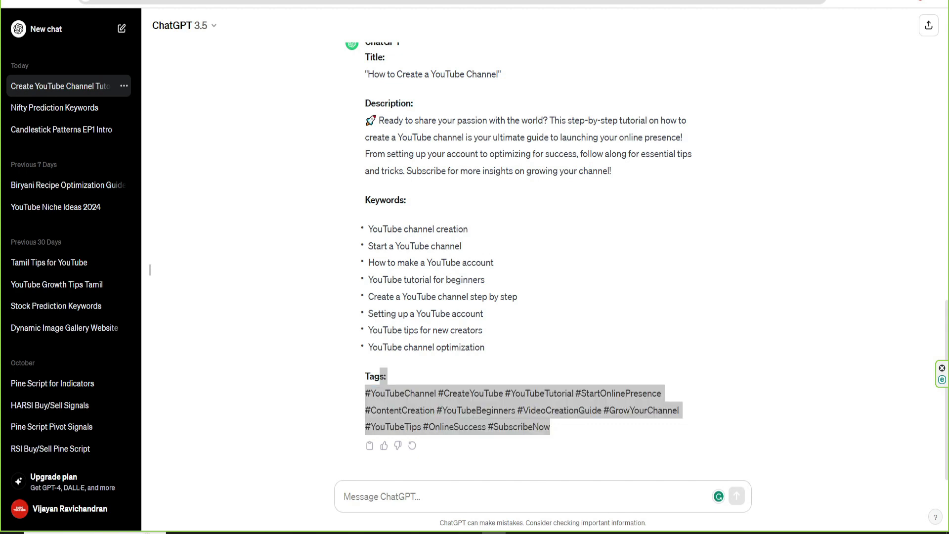
# Request a clickable YouTube title for "How to create a Youtube Channel", then ask for another.
pyautogui.click(381, 504)
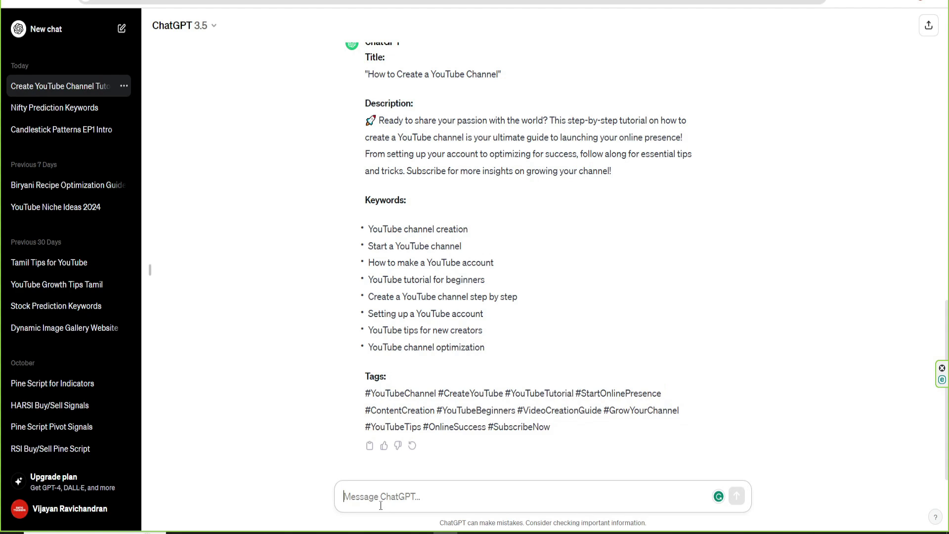
pyautogui.write('Please provide differyoutube title f')
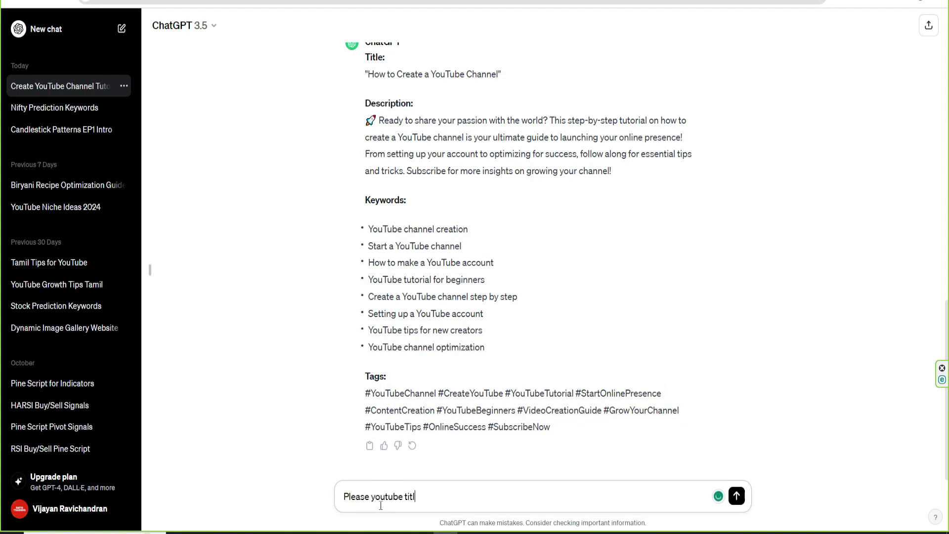
pyautogui.write('or "How to create a Youtube Channel ')
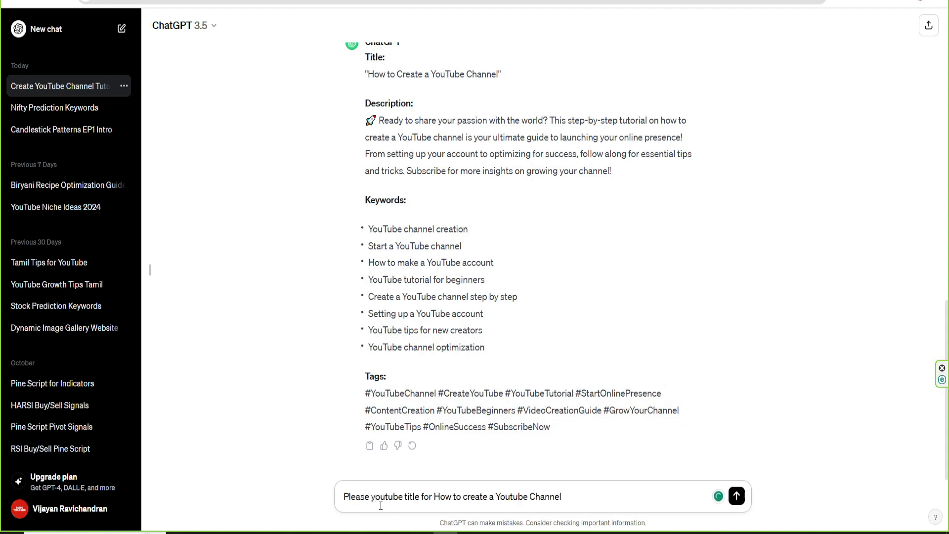
pyautogui.write('"')
pyautogui.hotkey('ctrl', 'Left')
pyautogui.hotkey('ctrl', 'Left')
pyautogui.hotkey('ctrl', 'Left')
pyautogui.hotkey('ctrl', 'Left')
pyautogui.write('provide differ')
pyautogui.press('BackSpace')
pyautogui.press('BackSpace')
pyautogui.press('BackSpace')
pyautogui.press('BackSpace')
pyautogui.press('BackSpace')
pyautogui.press('BackSpace')
pyautogui.write('click')
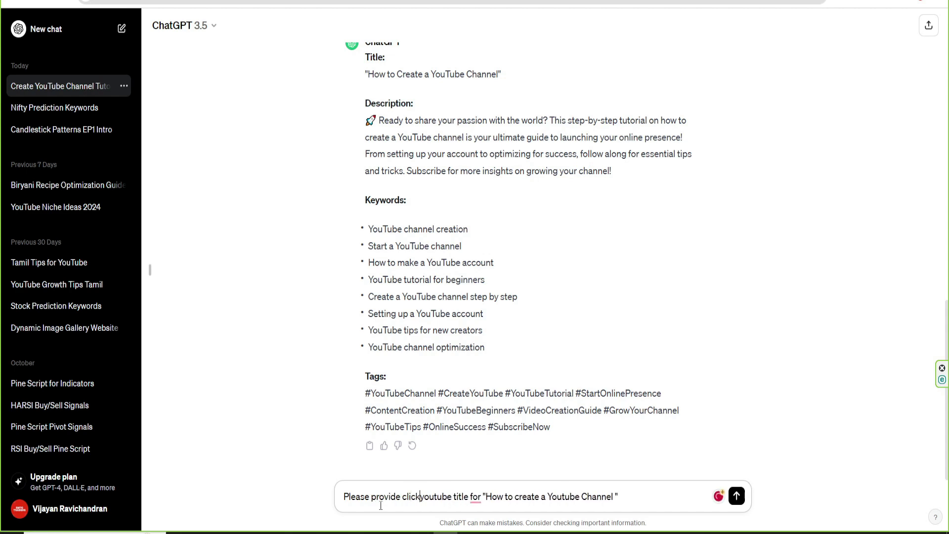
pyautogui.write('b')
pyautogui.press('BackSpace')
pyautogui.write('able')
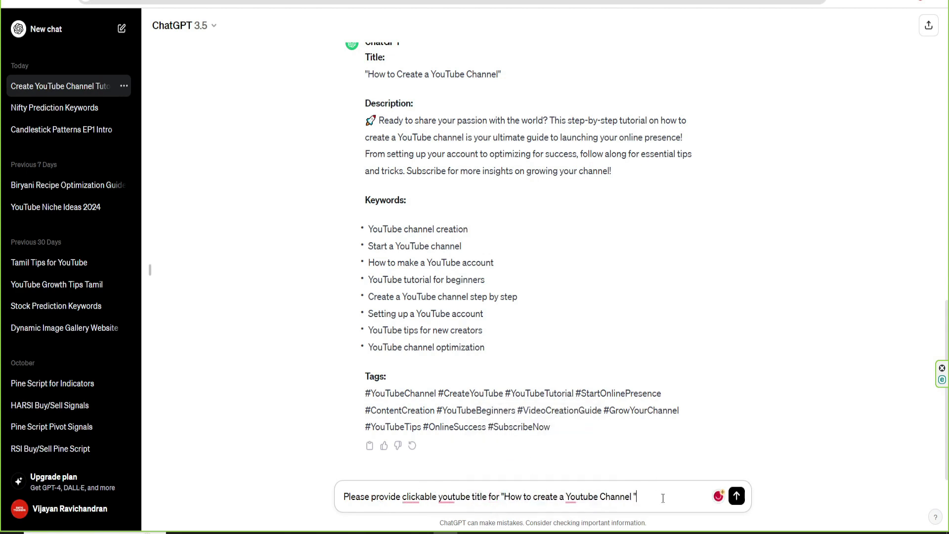
pyautogui.press('Return')
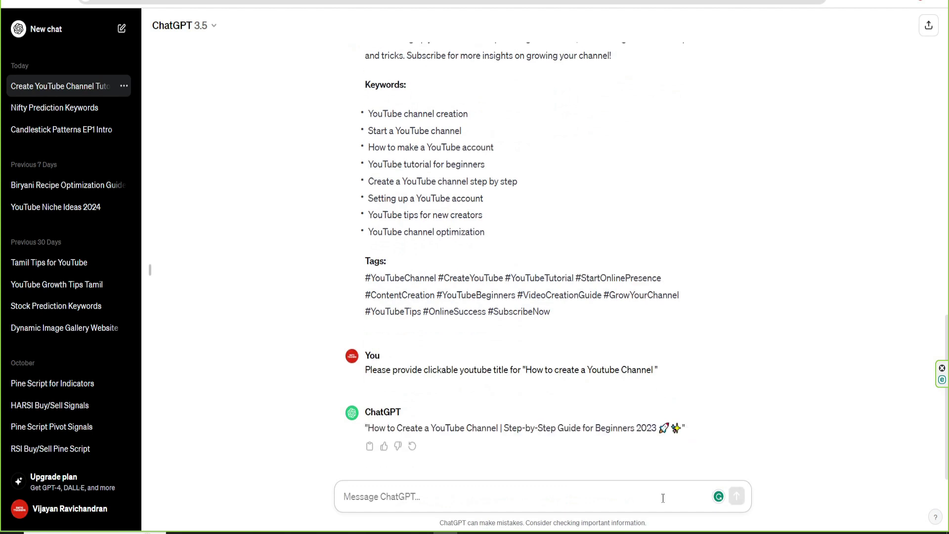
pyautogui.write('another')
pyautogui.press('Return')
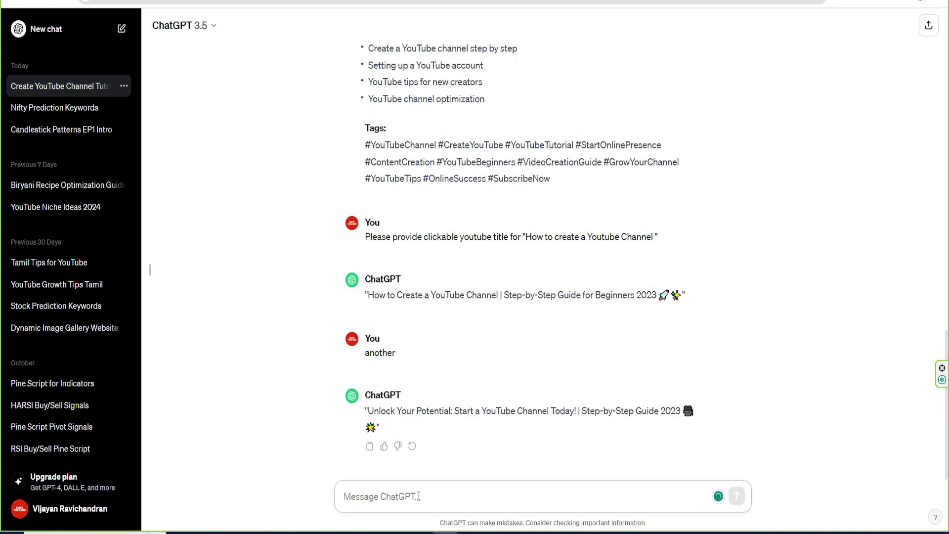
# Send 'one more' twice to get further alternative title suggestions.
pyautogui.write('one more')
pyautogui.press('Return')
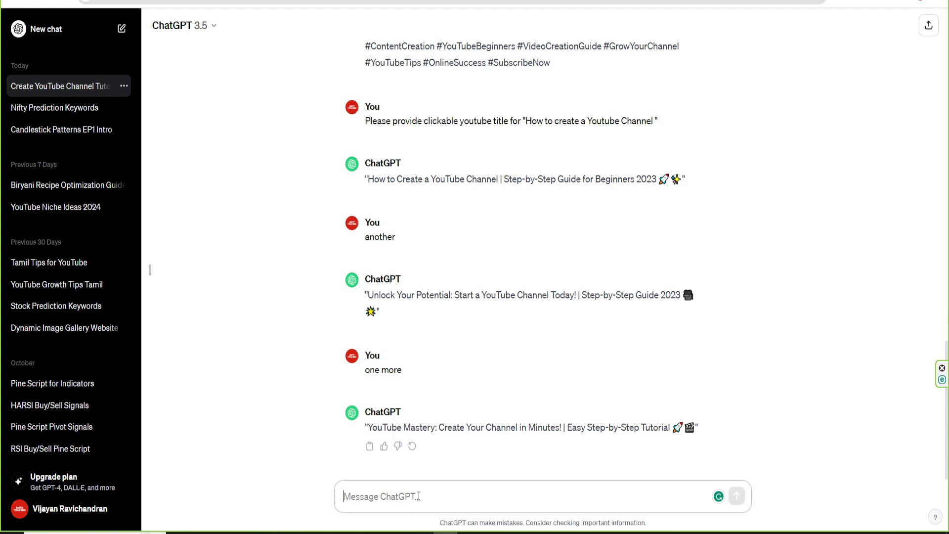
pyautogui.write('one more')
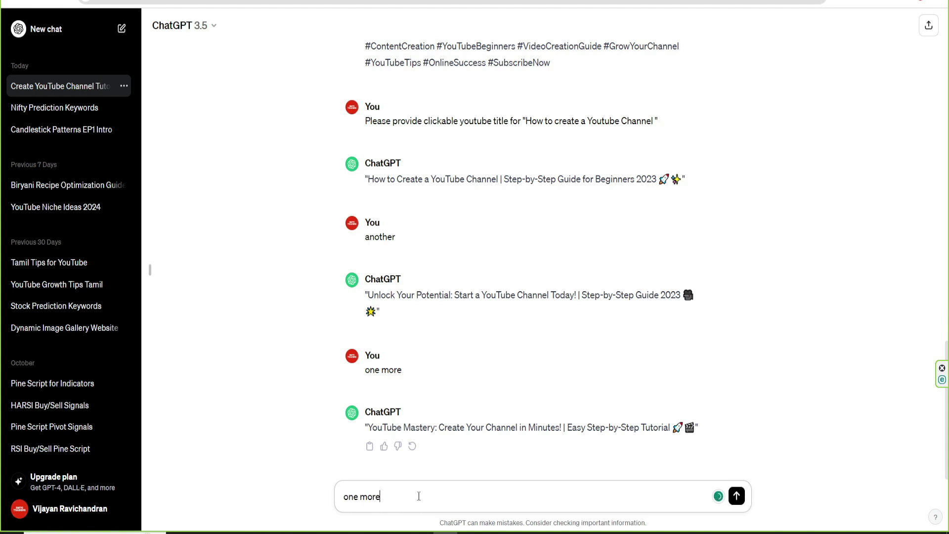
pyautogui.press('Return')
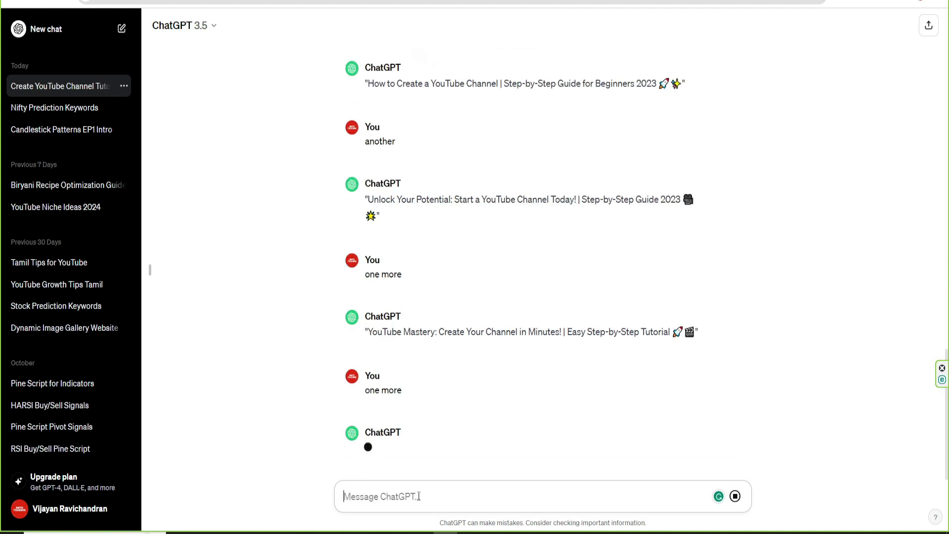